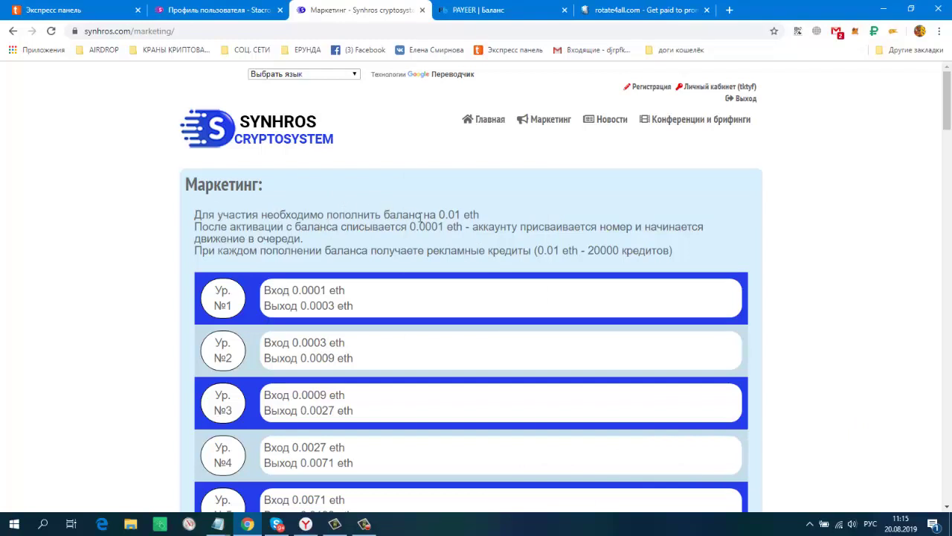
Step: Examine the Synhros marketing page's participation terms, including the required balance top-up and activation fee
{"action": "double_click", "coordinate": [480, 215]}
{"action": "left_click_drag", "start_coordinate": [410, 226], "coordinate": [465, 226]}
{"action": "left_click", "coordinate": [465, 226]}
{"action": "scroll", "coordinate": [465, 226], "scroll_direction": "down", "scroll_amount": 3}
{"action": "scroll", "coordinate": [465, 226], "scroll_direction": "up", "scroll_amount": 4}
Step: Switch to PAYEER and set up a currency exchange from the USD balance to the ETH balance
{"action": "left_click", "coordinate": [468, 10]}
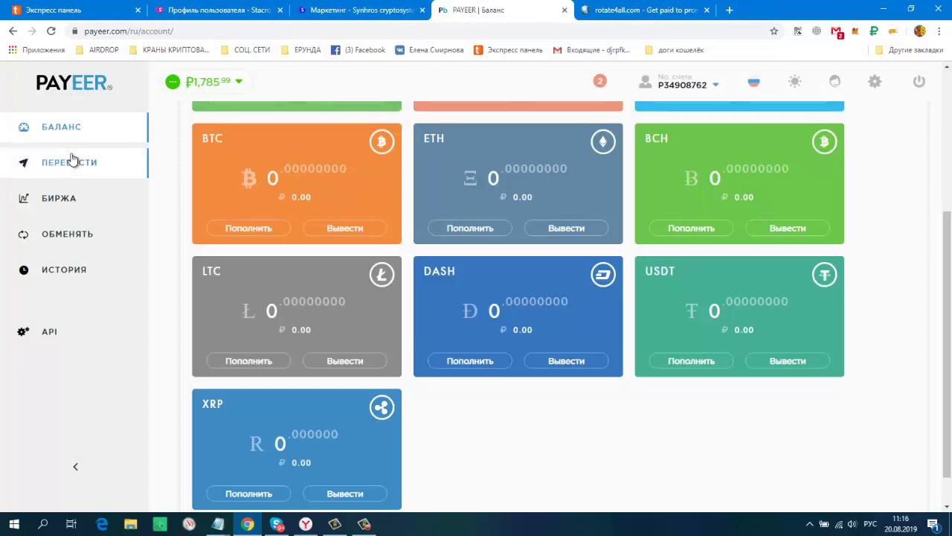
{"action": "left_click", "coordinate": [55, 240]}
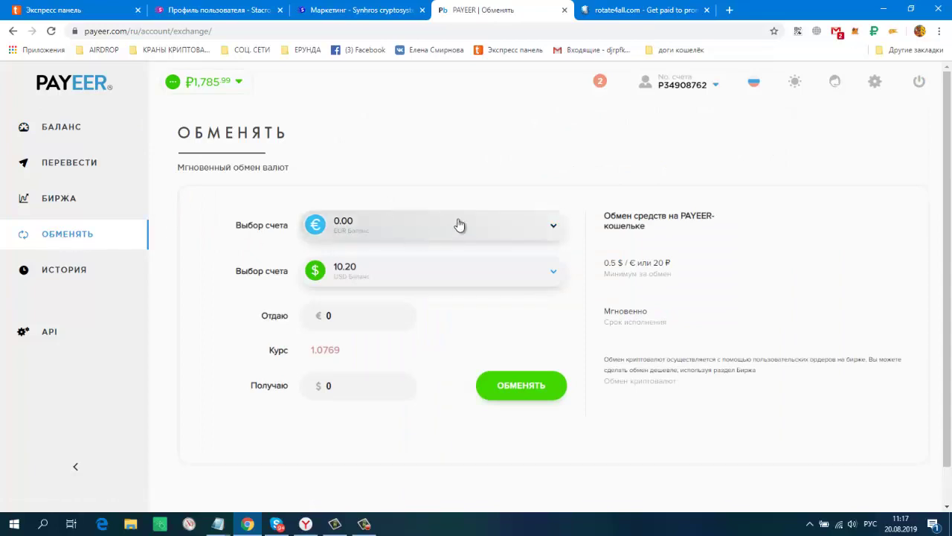
{"action": "left_click", "coordinate": [554, 226]}
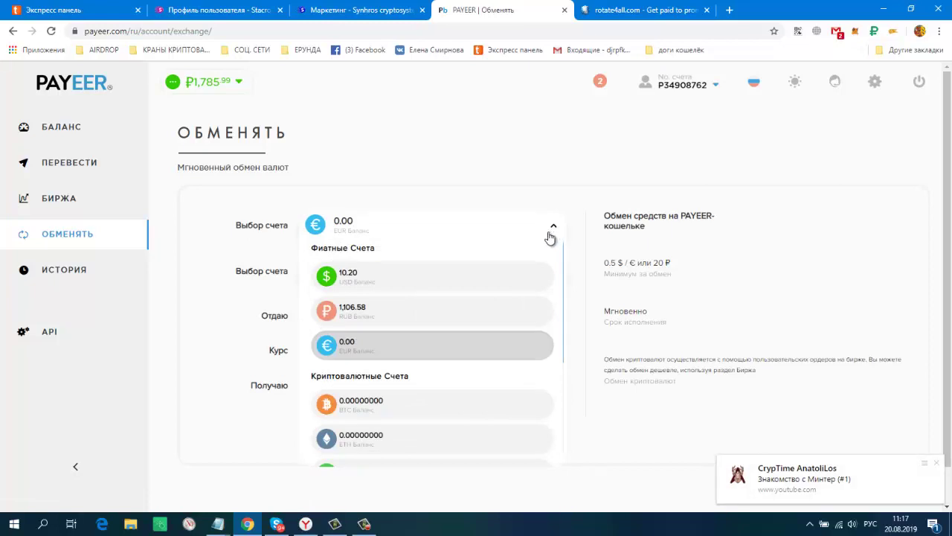
{"action": "left_click", "coordinate": [396, 277]}
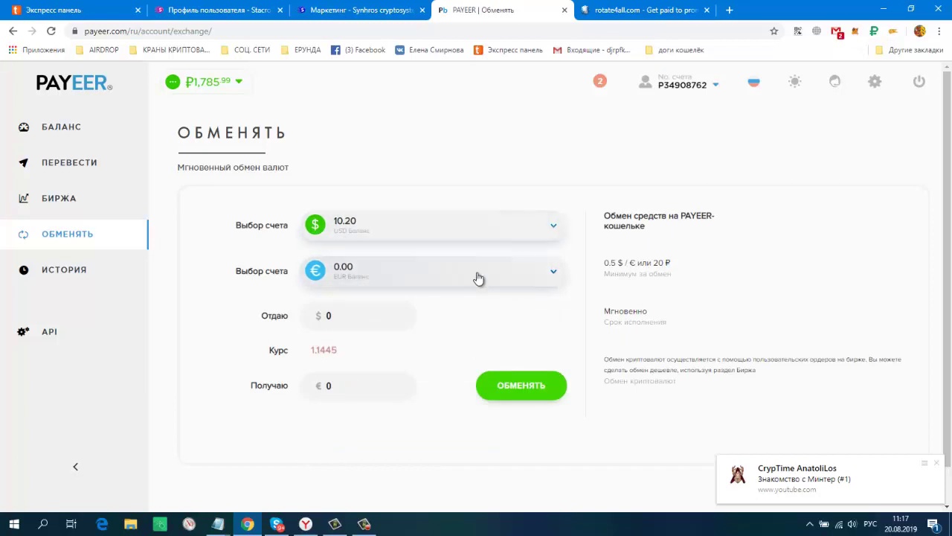
{"action": "left_click", "coordinate": [554, 274]}
{"action": "scroll", "coordinate": [518, 286], "scroll_direction": "down", "scroll_amount": 1}
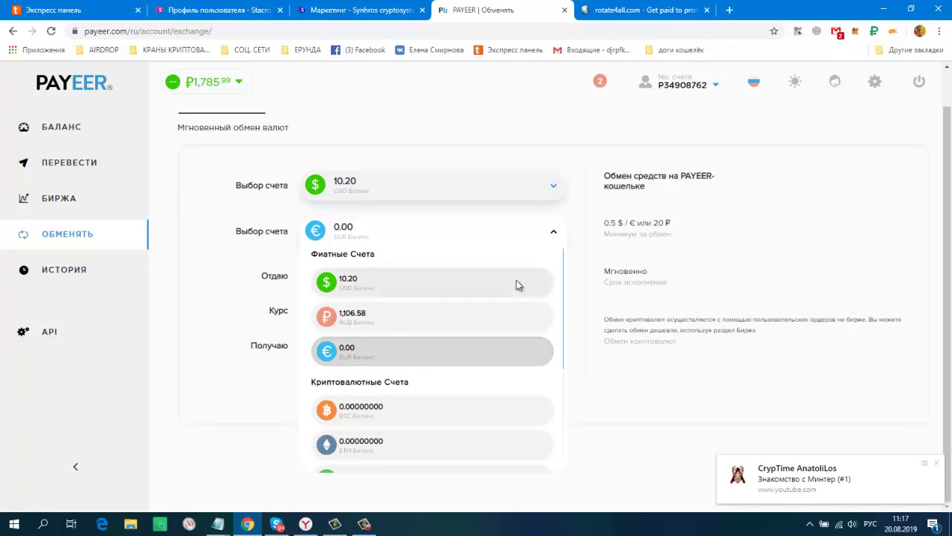
{"action": "left_click", "coordinate": [355, 447]}
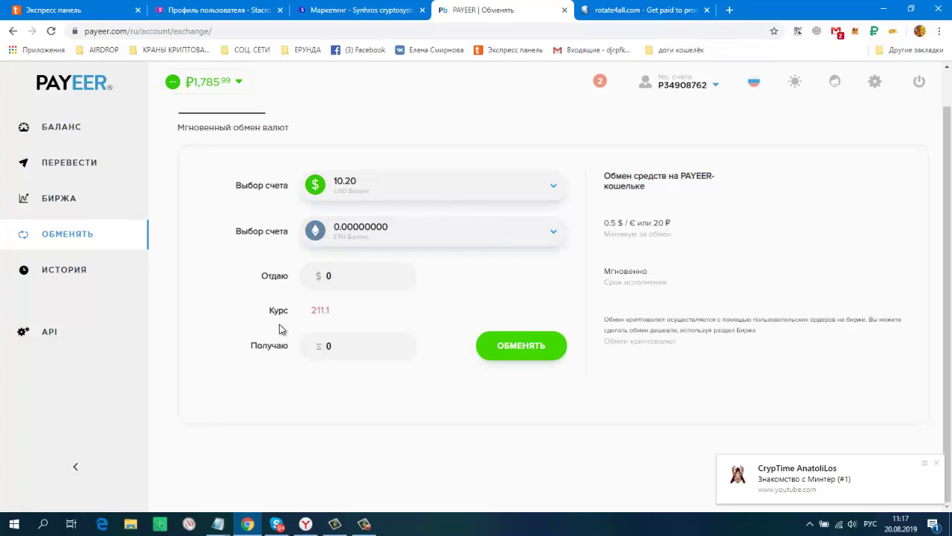
Step: Set the amount to exchange to 3 USD and check the rate and the ETH amount to receive
{"action": "left_click", "coordinate": [355, 277]}
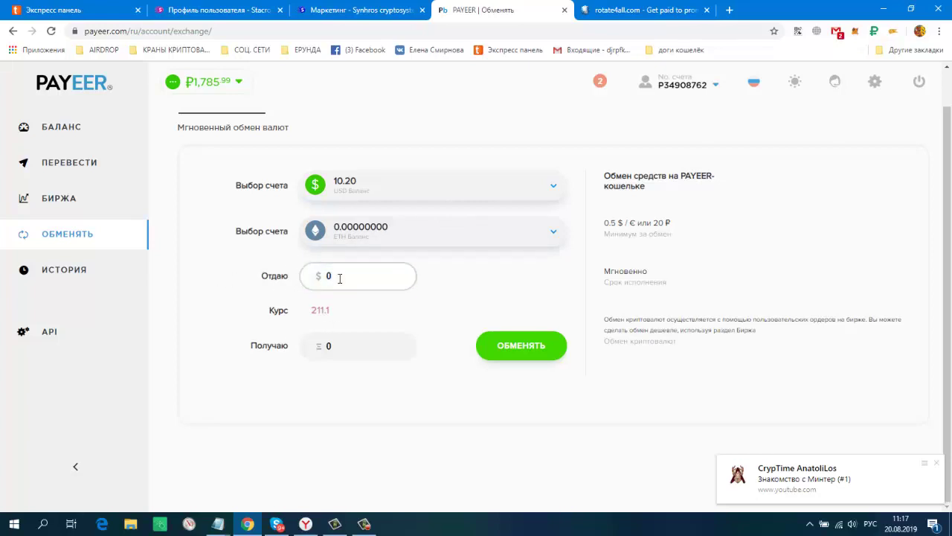
{"action": "key", "text": "BackSpace"}
{"action": "type", "text": "3"}
{"action": "double_click", "coordinate": [318, 309]}
{"action": "left_click", "coordinate": [254, 404]}
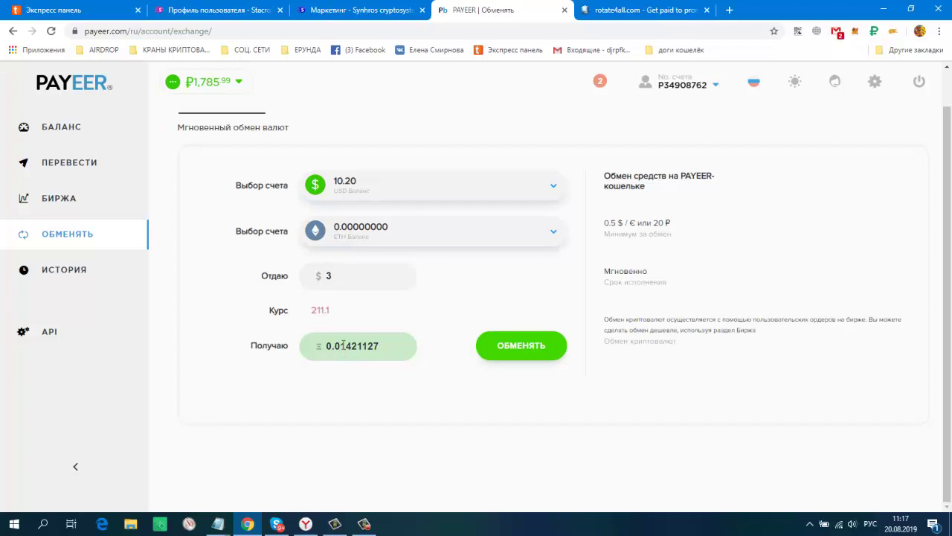
{"action": "double_click", "coordinate": [370, 347]}
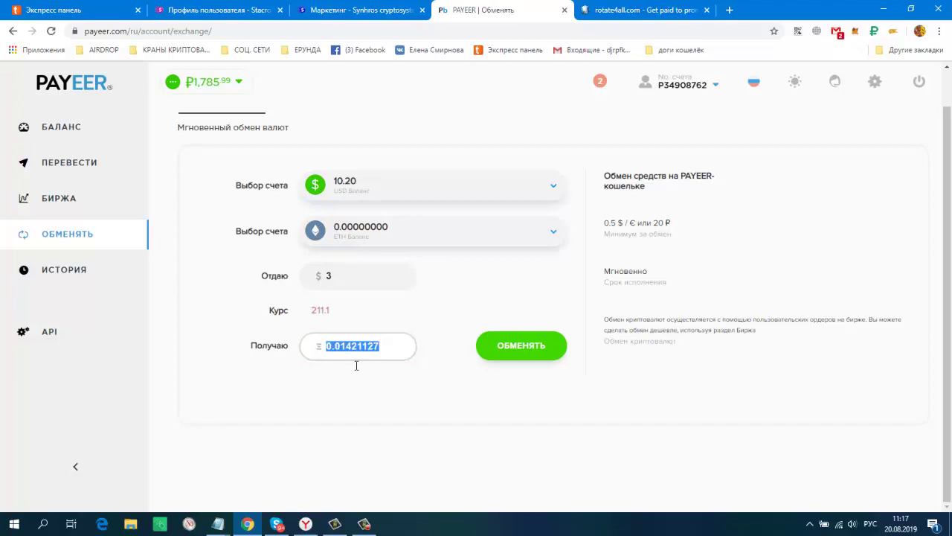
{"action": "left_click", "coordinate": [328, 400]}
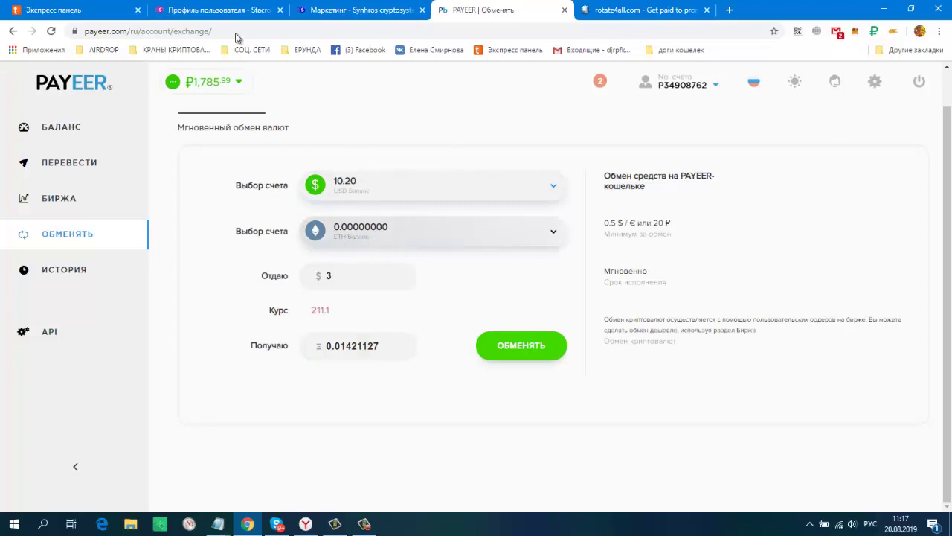
Step: Check the required top-up on the Synhros marketing page, and carry out the USD to ETH exchange in PAYEER
{"action": "left_click", "coordinate": [367, 7]}
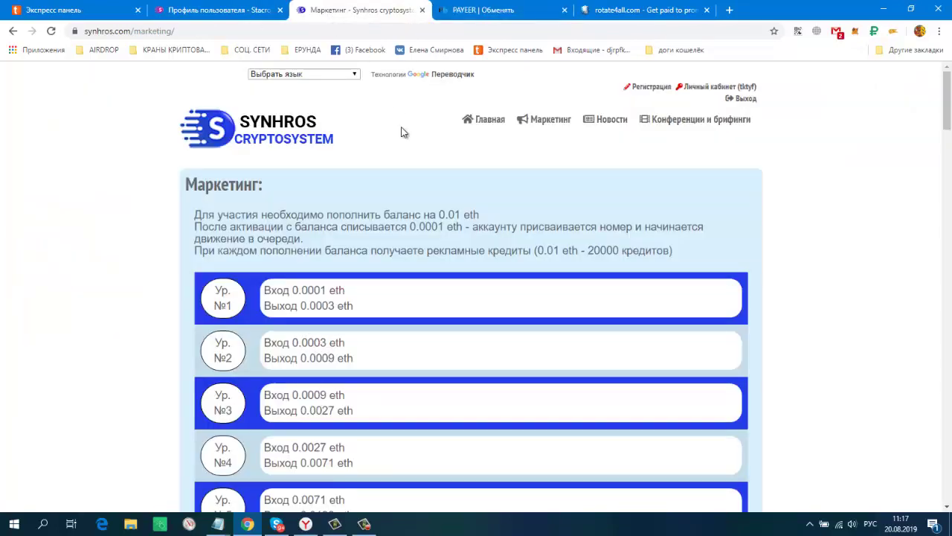
{"action": "left_click", "coordinate": [498, 11]}
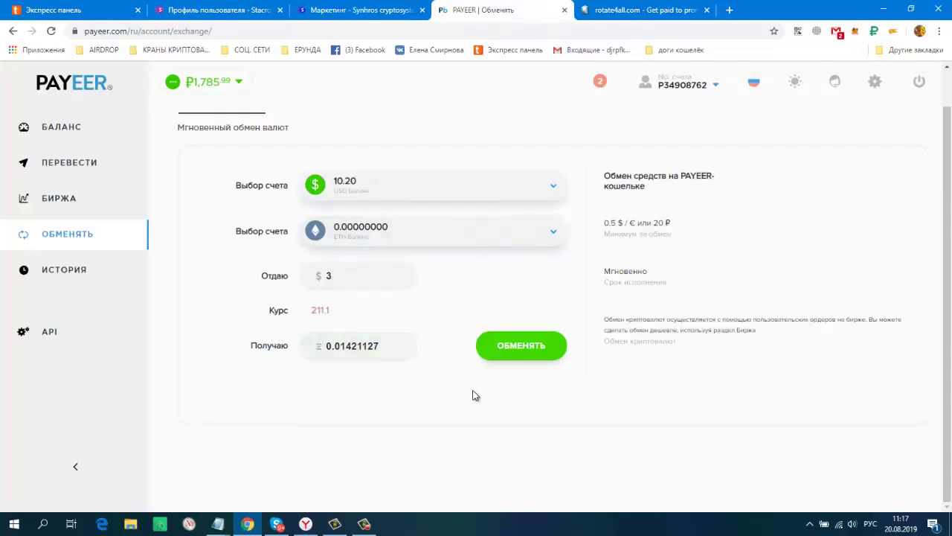
{"action": "left_click", "coordinate": [520, 348]}
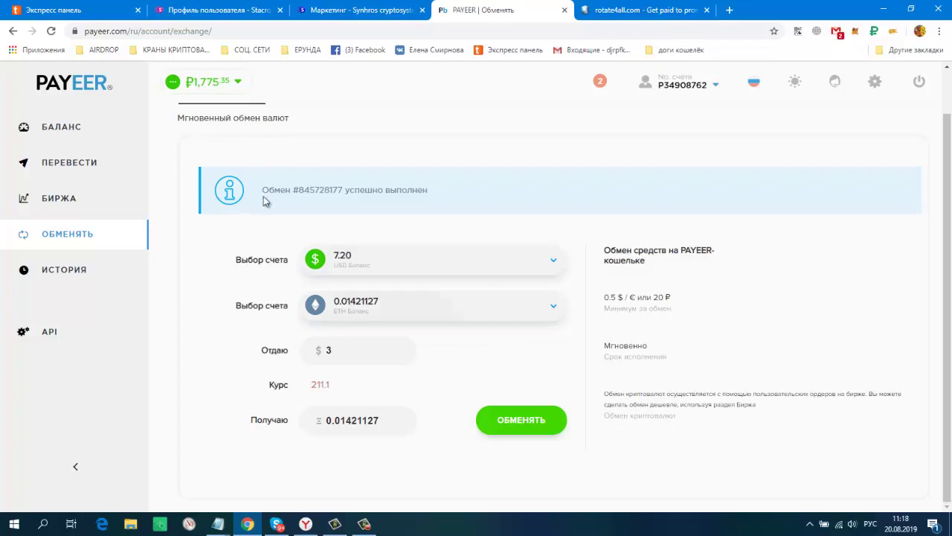
Step: Check the ETH account on the PAYEER balance page
{"action": "left_click", "coordinate": [65, 130]}
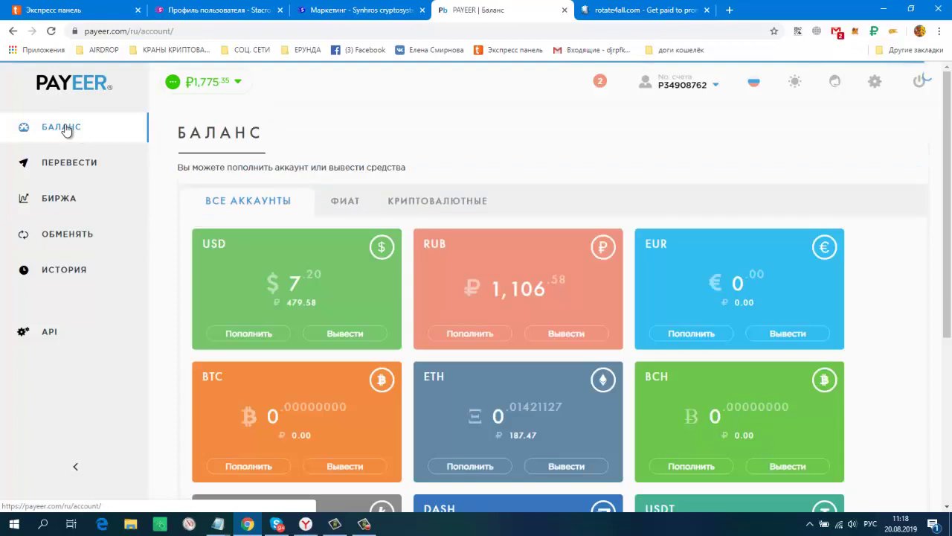
{"action": "scroll", "coordinate": [558, 161], "scroll_direction": "down", "scroll_amount": 2}
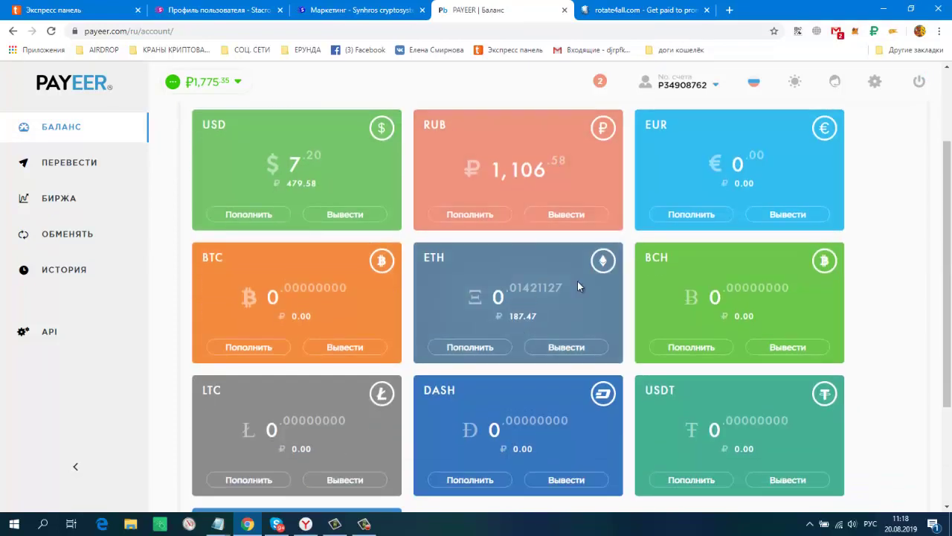
{"action": "scroll", "coordinate": [550, 283], "scroll_direction": "down", "scroll_amount": 1}
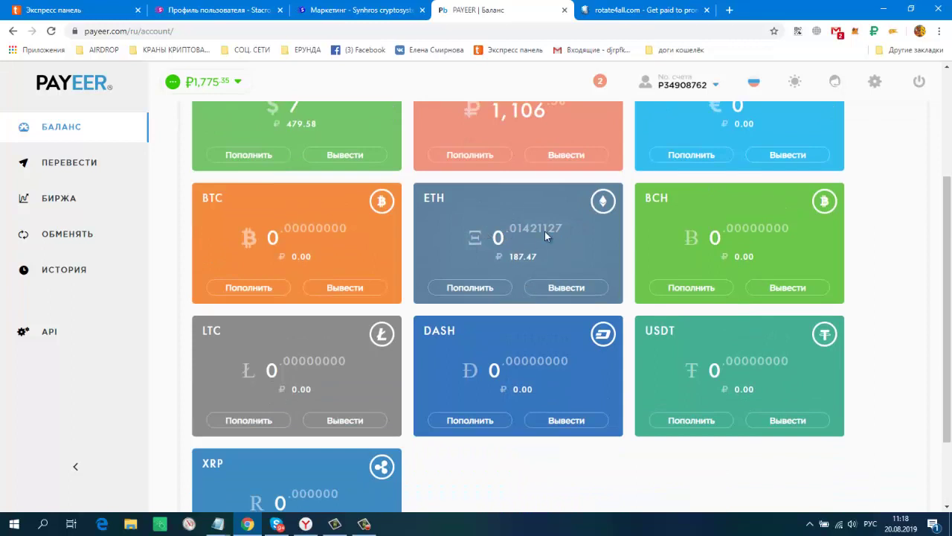
{"action": "scroll", "coordinate": [555, 245], "scroll_direction": "down", "scroll_amount": 1}
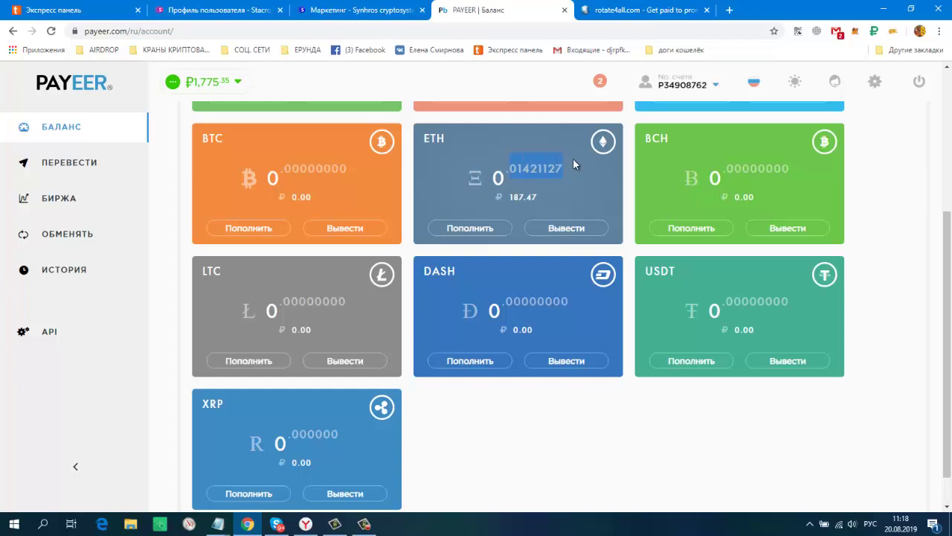
Step: Prepare a funds transfer through the Ethereum system with an amount of 0.01 ETH
{"action": "left_click", "coordinate": [46, 165]}
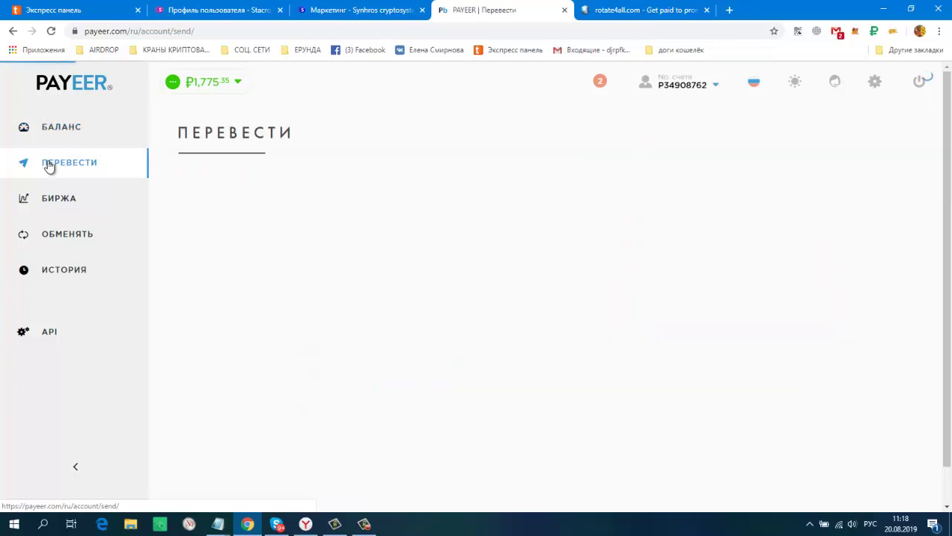
{"action": "scroll", "coordinate": [462, 172], "scroll_direction": "down", "scroll_amount": 2}
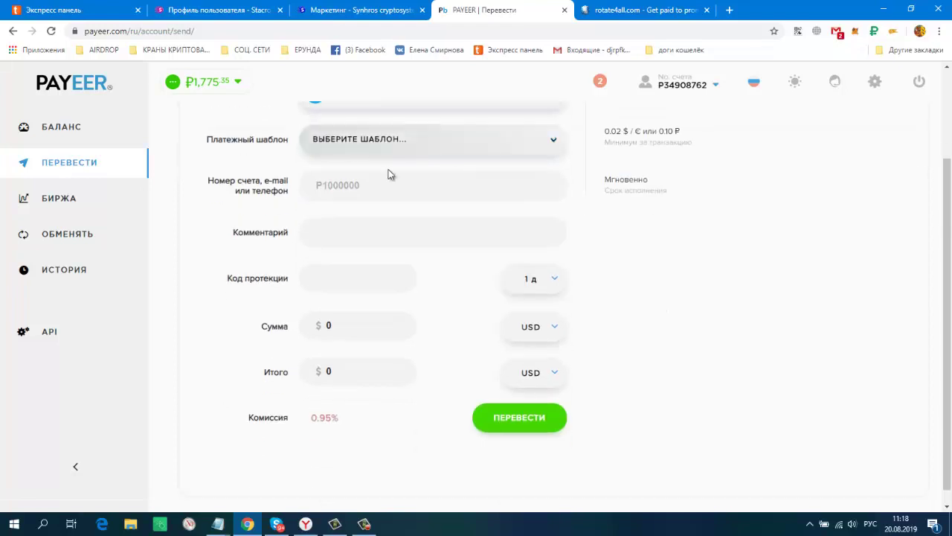
{"action": "scroll", "coordinate": [464, 182], "scroll_direction": "up", "scroll_amount": 1}
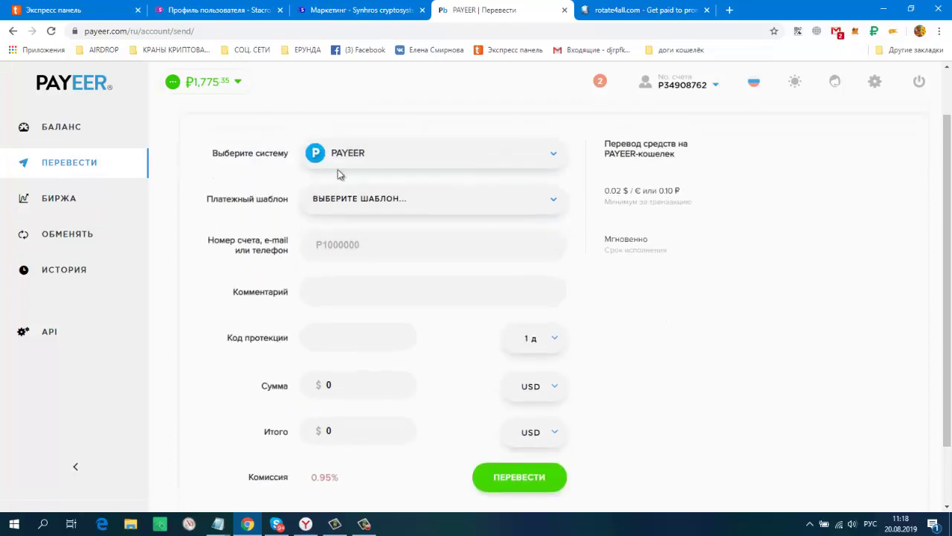
{"action": "left_click", "coordinate": [555, 159]}
{"action": "left_click", "coordinate": [555, 159]}
{"action": "left_click", "coordinate": [555, 159]}
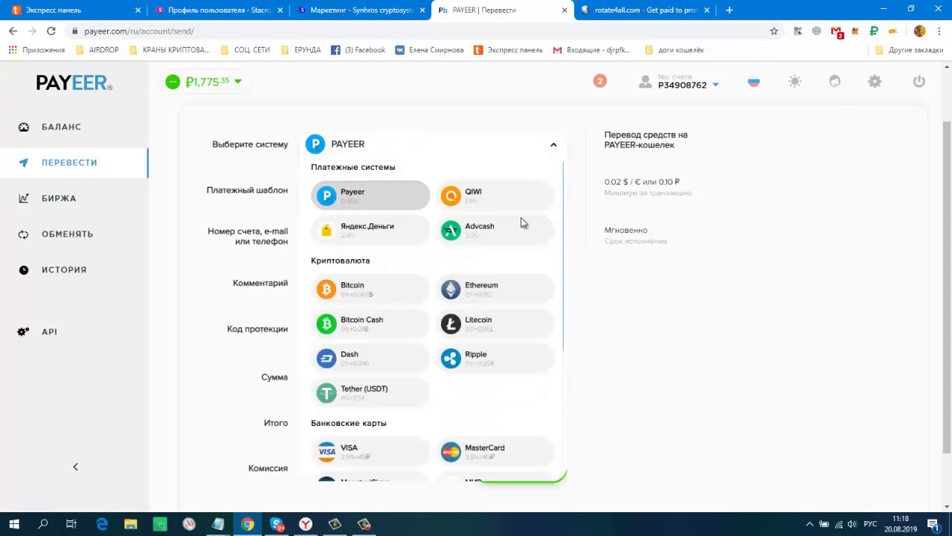
{"action": "left_click", "coordinate": [480, 296]}
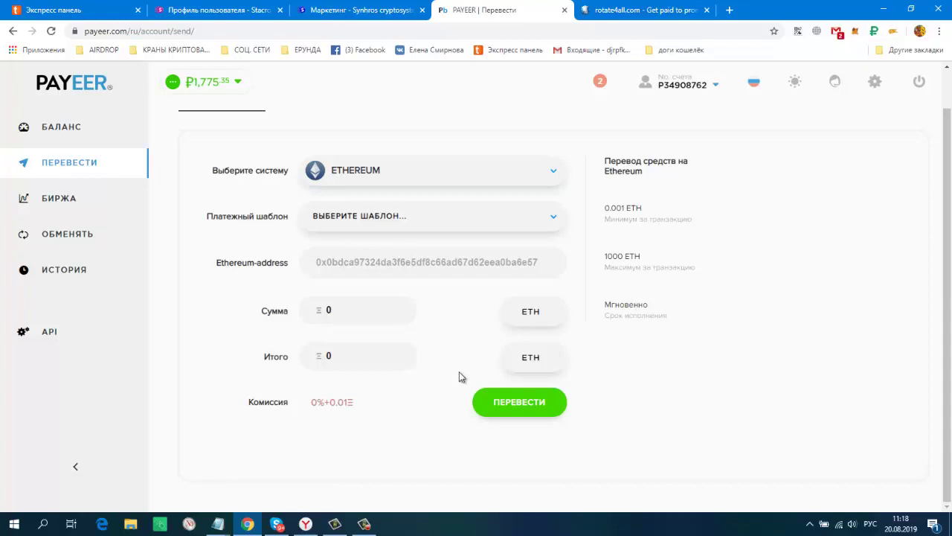
{"action": "left_click", "coordinate": [347, 313]}
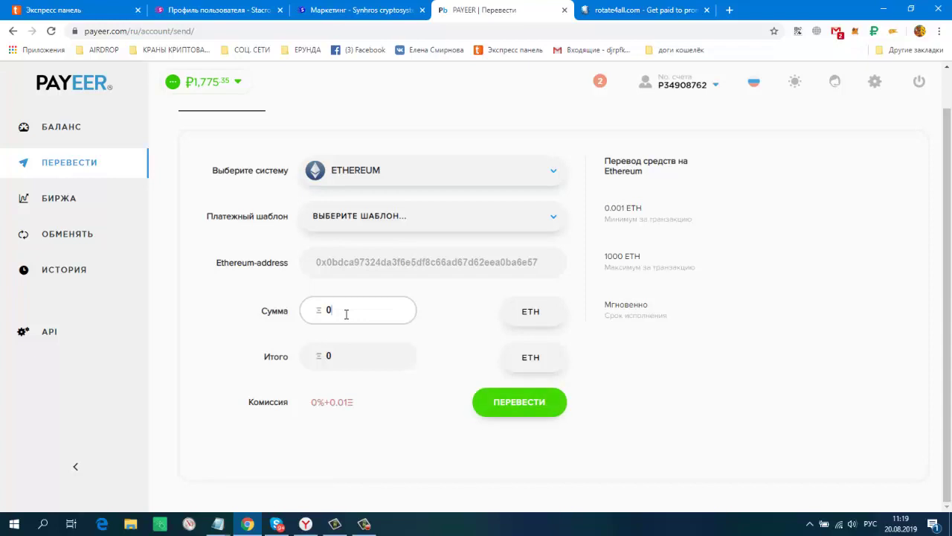
{"action": "type", "text": ".01"}
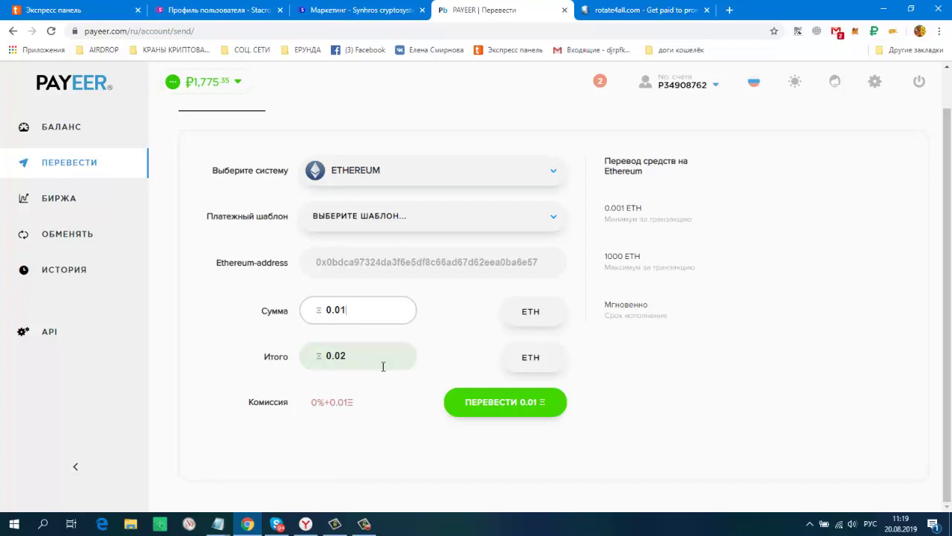
Step: Review the entry, exit and payout amounts per level and the three-level referral programme on the Synhros marketing page
{"action": "left_click", "coordinate": [356, 11]}
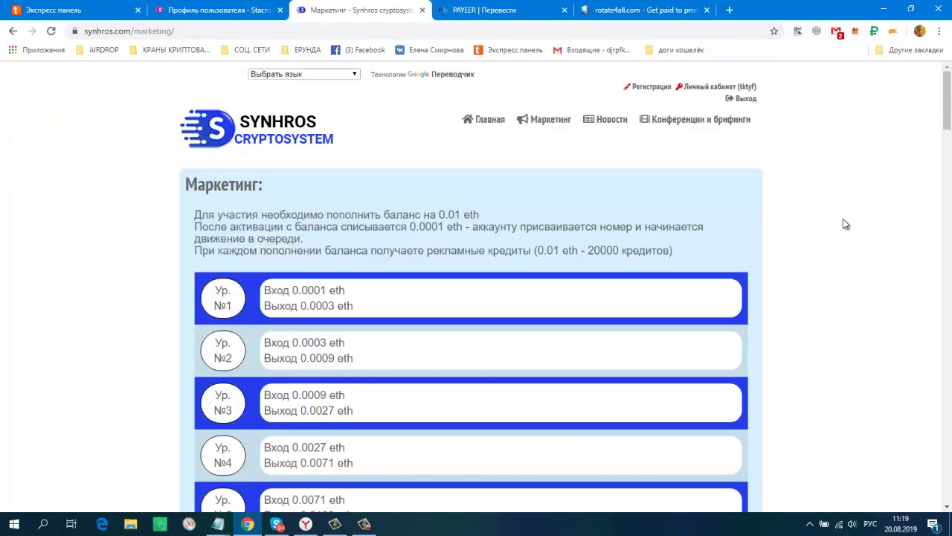
{"action": "scroll", "coordinate": [841, 226], "scroll_direction": "down", "scroll_amount": 7}
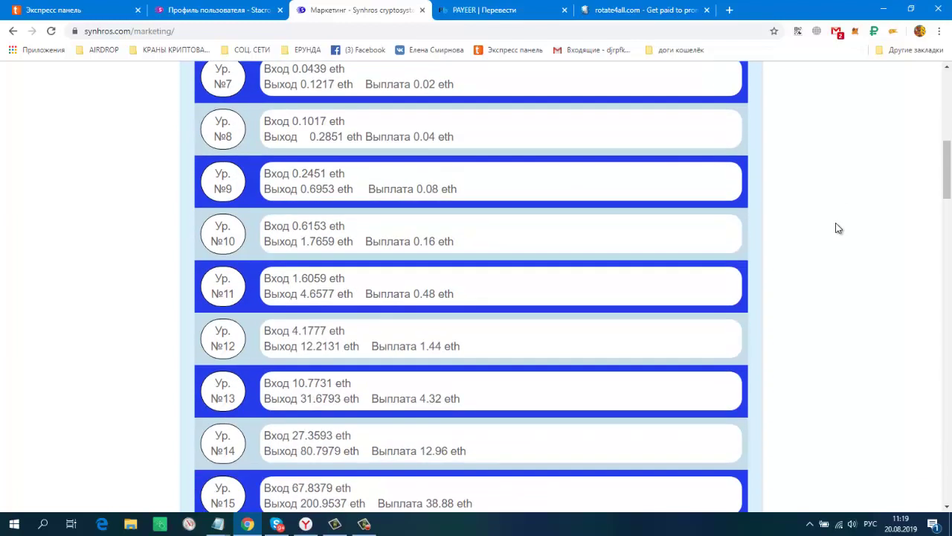
{"action": "scroll", "coordinate": [838, 228], "scroll_direction": "down", "scroll_amount": 6}
{"action": "scroll", "coordinate": [838, 228], "scroll_direction": "down", "scroll_amount": 2}
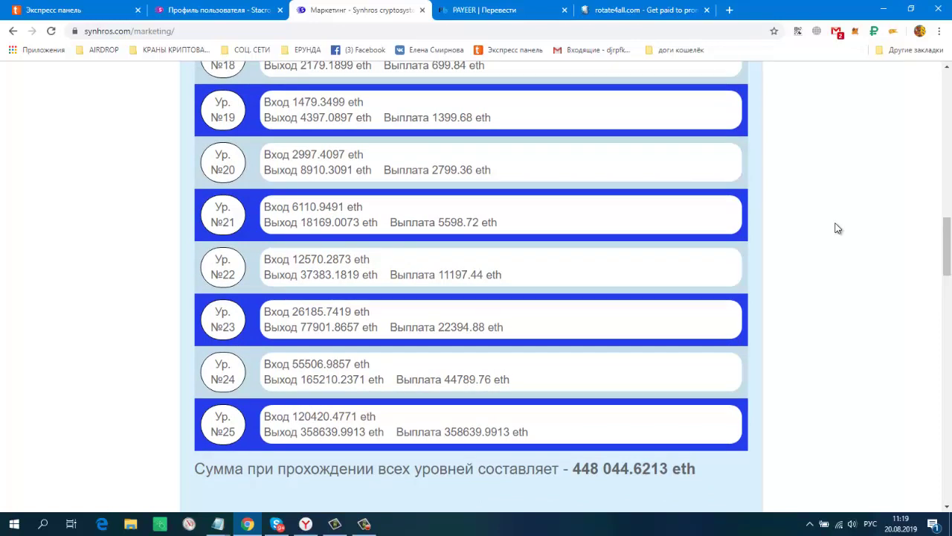
{"action": "scroll", "coordinate": [839, 228], "scroll_direction": "down", "scroll_amount": 2}
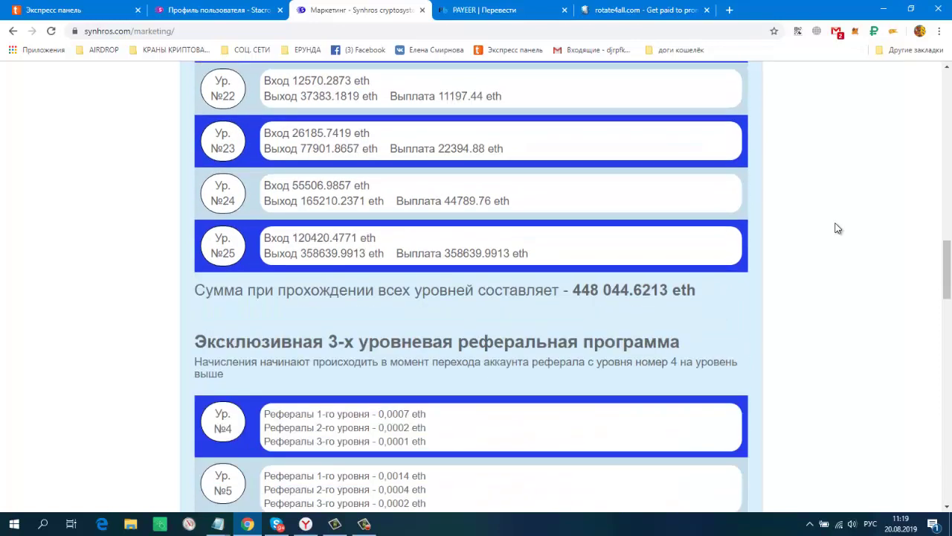
{"action": "scroll", "coordinate": [838, 227], "scroll_direction": "down", "scroll_amount": 3}
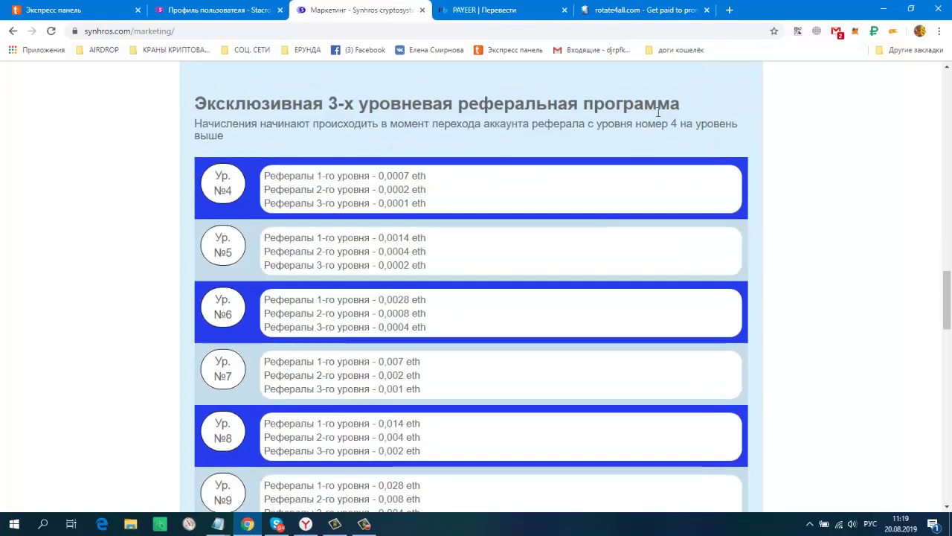
{"action": "scroll", "coordinate": [525, 175], "scroll_direction": "down", "scroll_amount": 4}
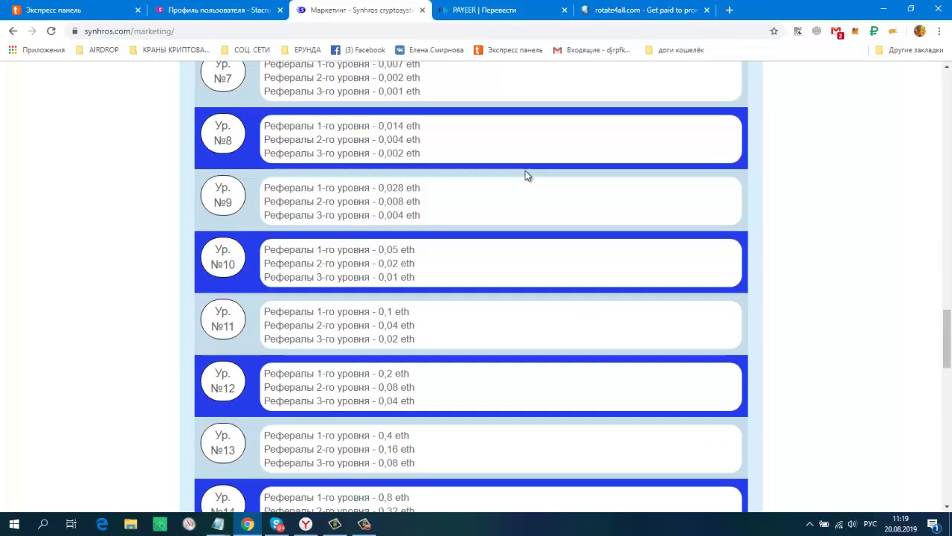
{"action": "scroll", "coordinate": [525, 175], "scroll_direction": "up", "scroll_amount": 4}
{"action": "scroll", "coordinate": [525, 175], "scroll_direction": "up", "scroll_amount": 10}
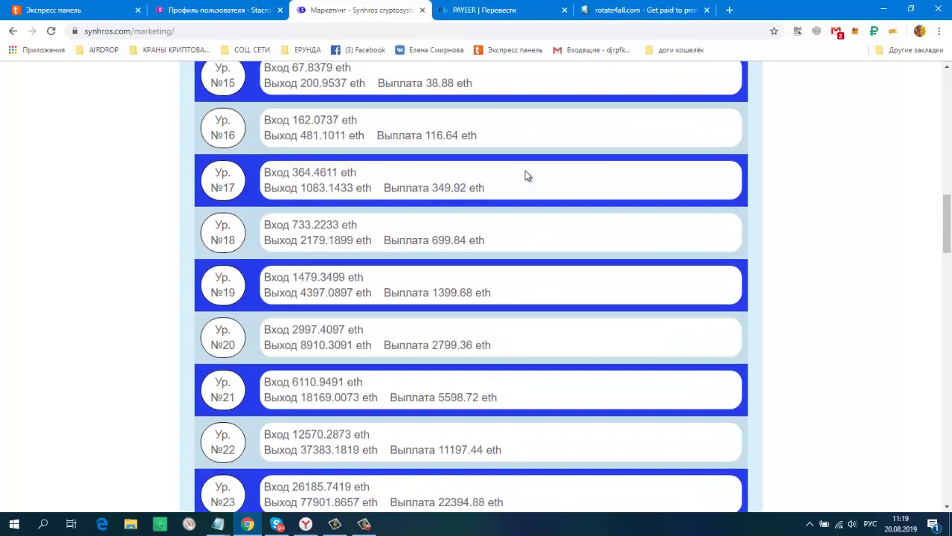
{"action": "scroll", "coordinate": [525, 175], "scroll_direction": "up", "scroll_amount": 10}
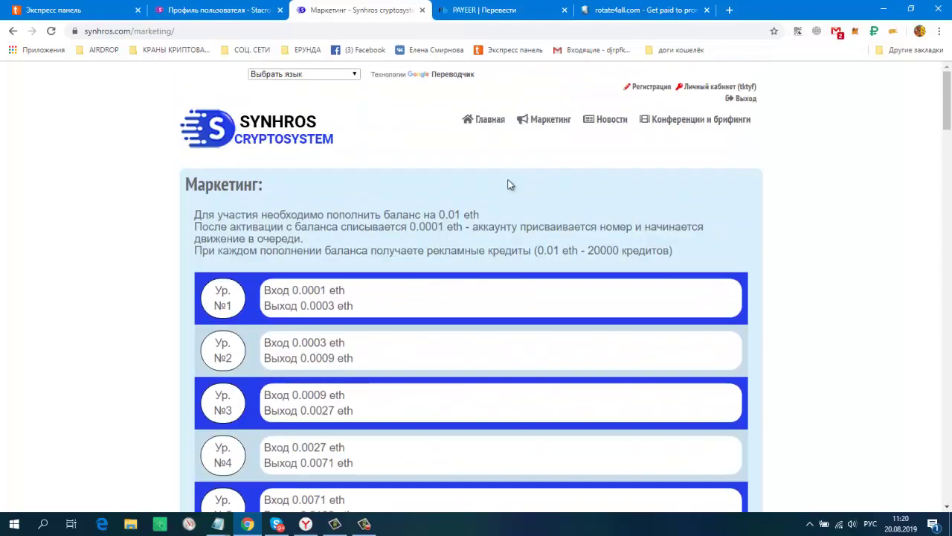
Step: Look through the headlines on the Synhros news page
{"action": "left_click", "coordinate": [619, 122]}
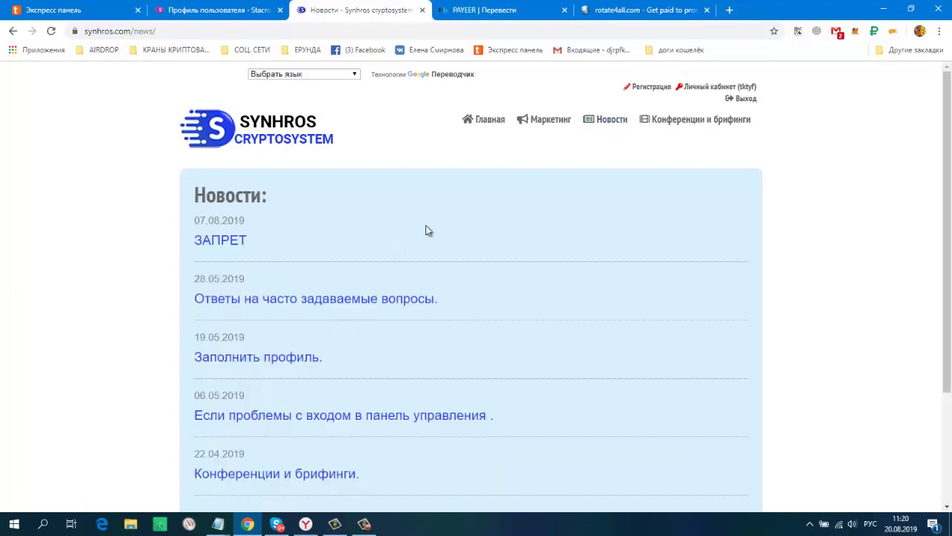
{"action": "scroll", "coordinate": [508, 241], "scroll_direction": "down", "scroll_amount": 3}
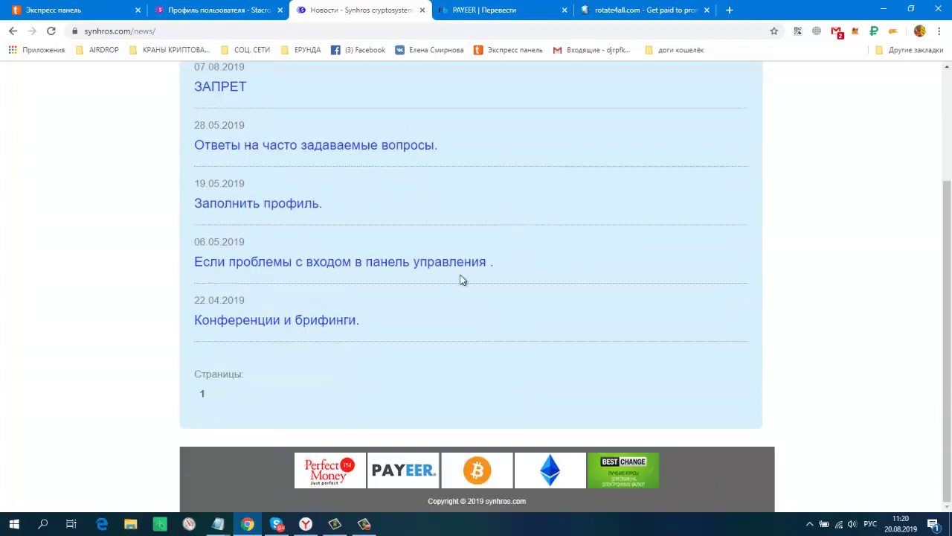
{"action": "scroll", "coordinate": [459, 282], "scroll_direction": "up", "scroll_amount": 3}
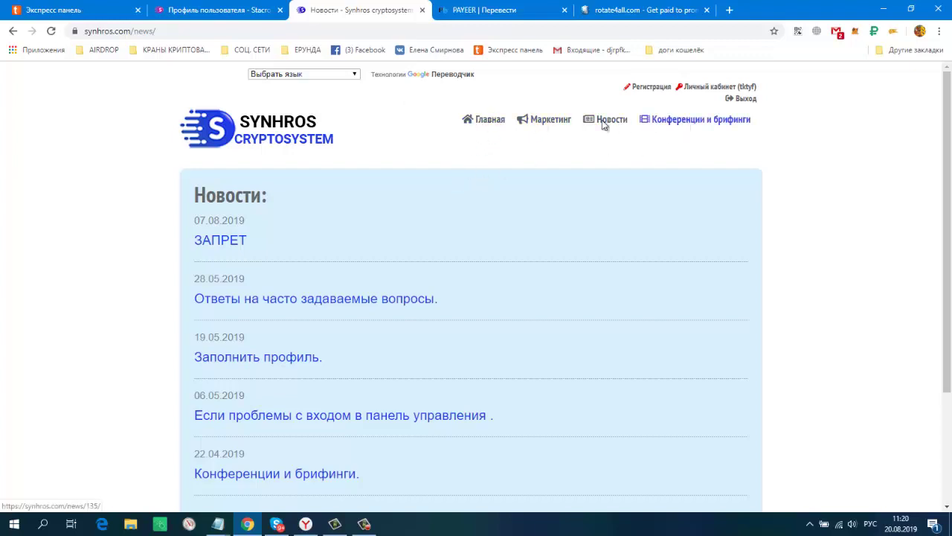
Step: Open the advertising materials in the Synhros personal account, select the referral link and view the banners
{"action": "left_click", "coordinate": [703, 87]}
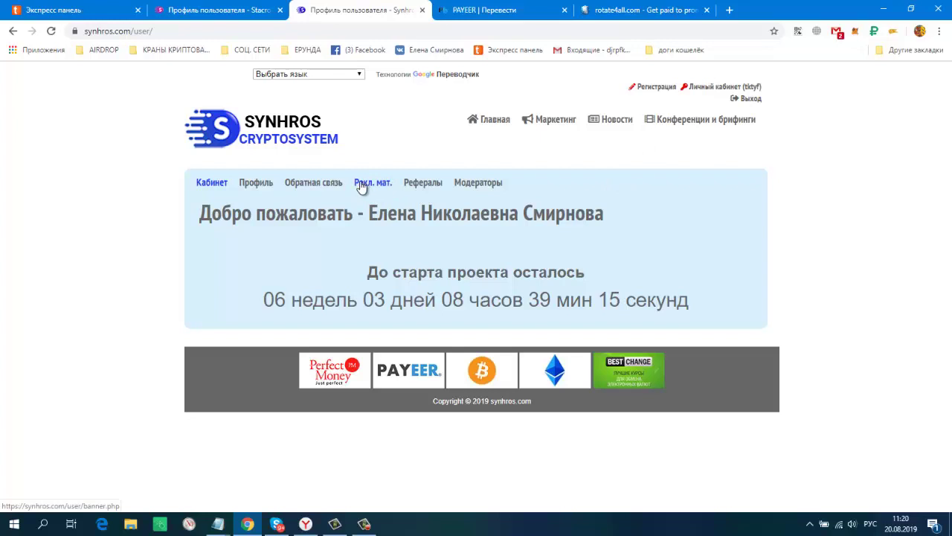
{"action": "left_click", "coordinate": [370, 186]}
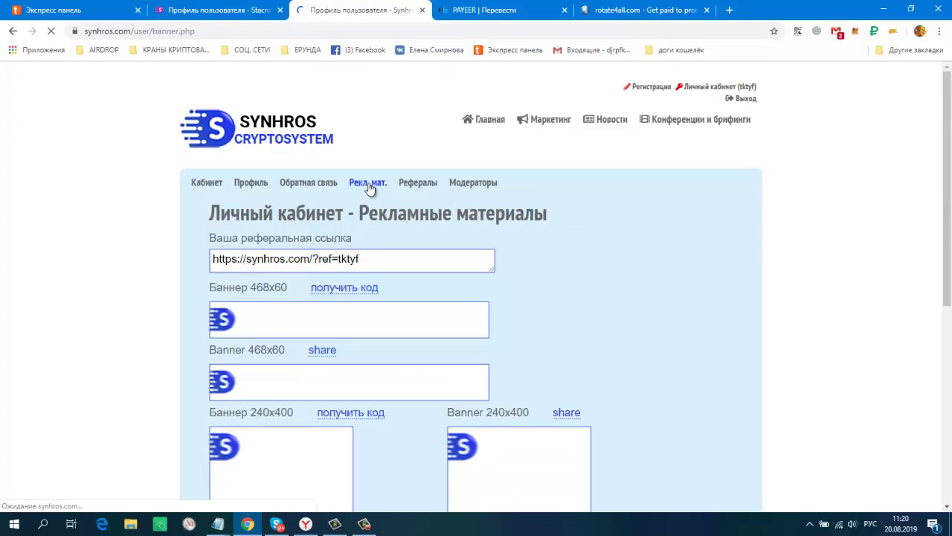
{"action": "left_click", "coordinate": [365, 267]}
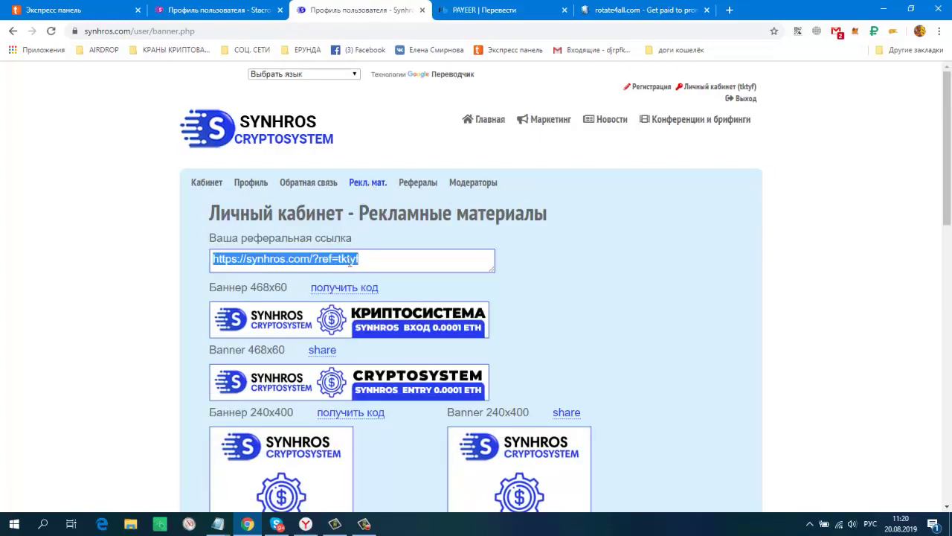
{"action": "scroll", "coordinate": [600, 249], "scroll_direction": "down", "scroll_amount": 3}
{"action": "scroll", "coordinate": [689, 202], "scroll_direction": "up", "scroll_amount": 1}
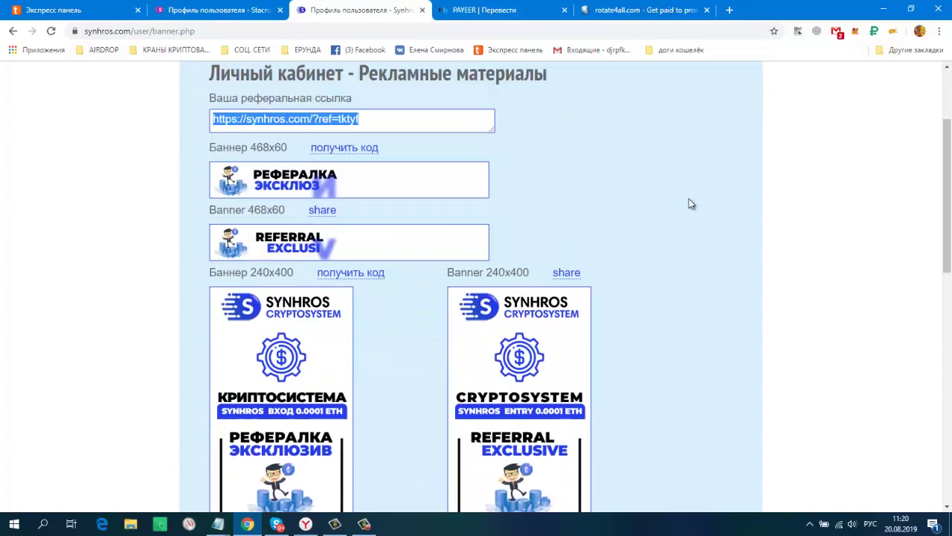